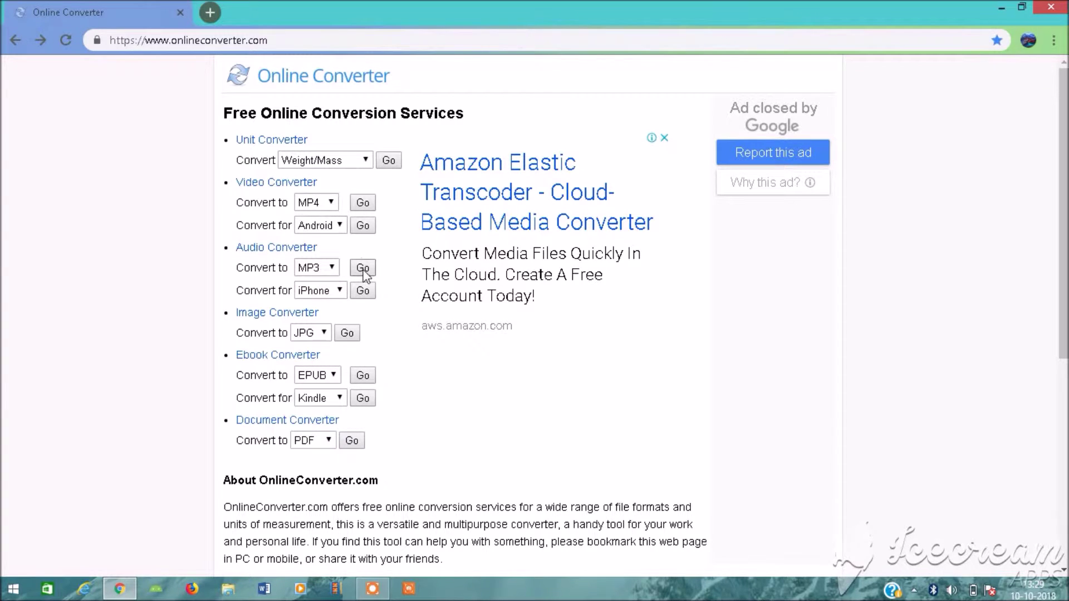
Open the Video to MP4 converter and select active.webm from the Desktop.
left_click(364, 204)
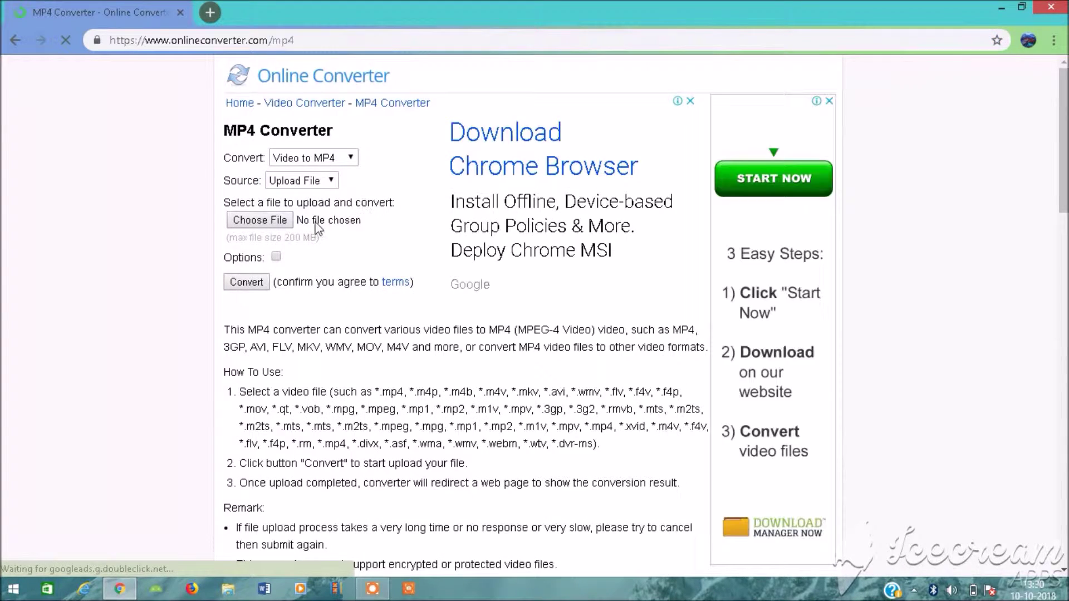
left_click(263, 226)
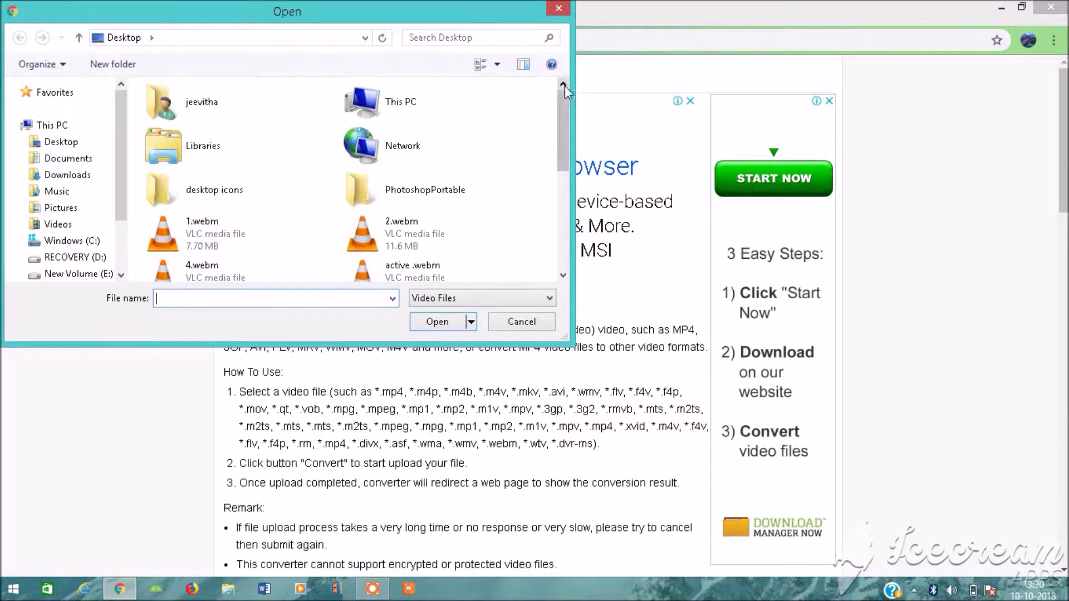
left_click_drag(565, 120, 566, 199)
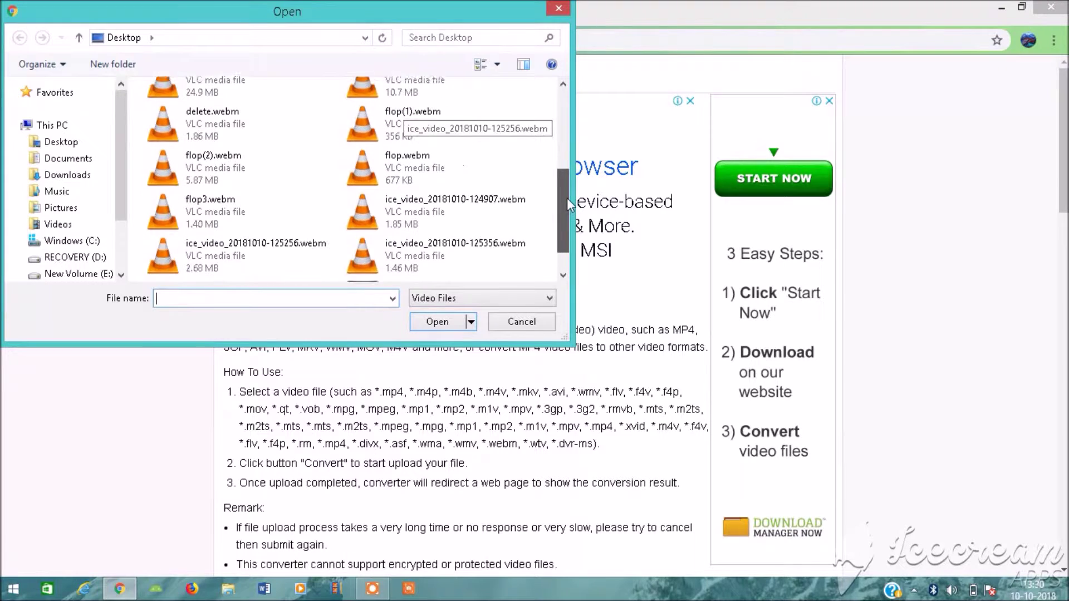
left_click(376, 168)
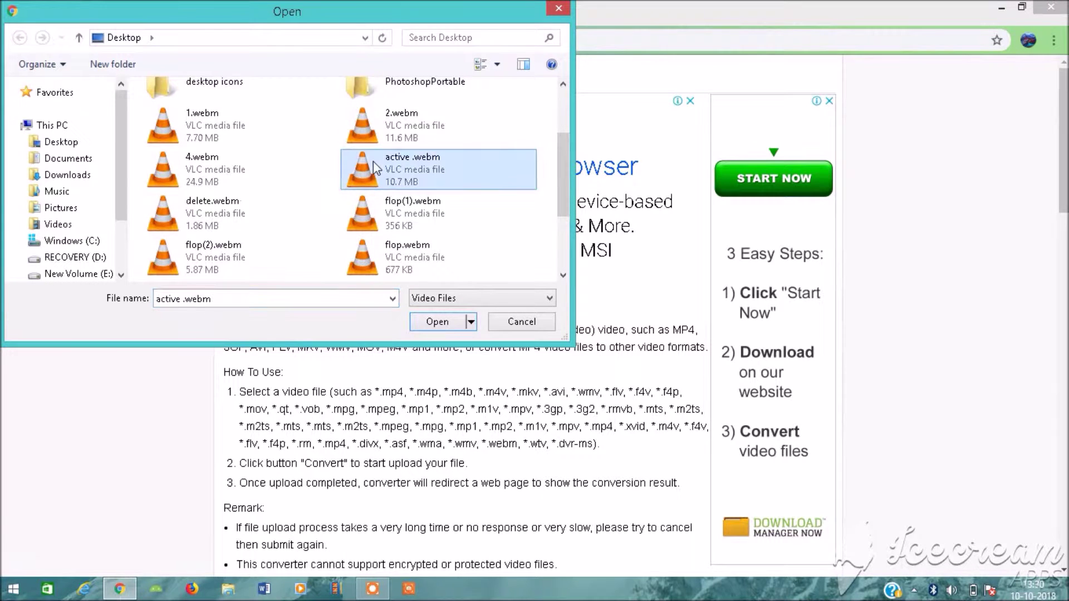
Attach active.webm and start converting it to MP4.
left_click(439, 323)
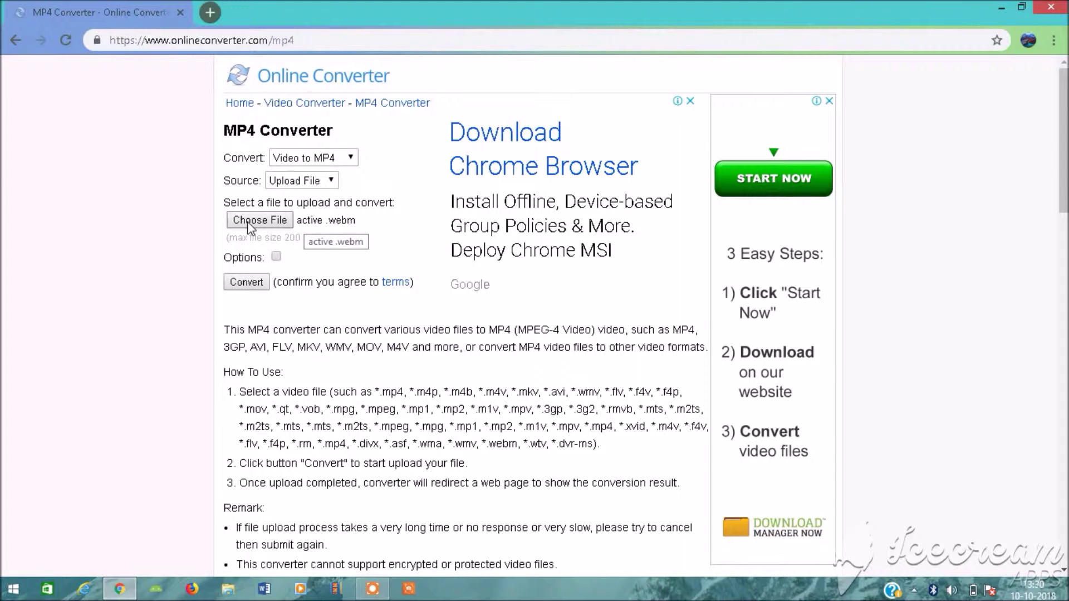
left_click(247, 282)
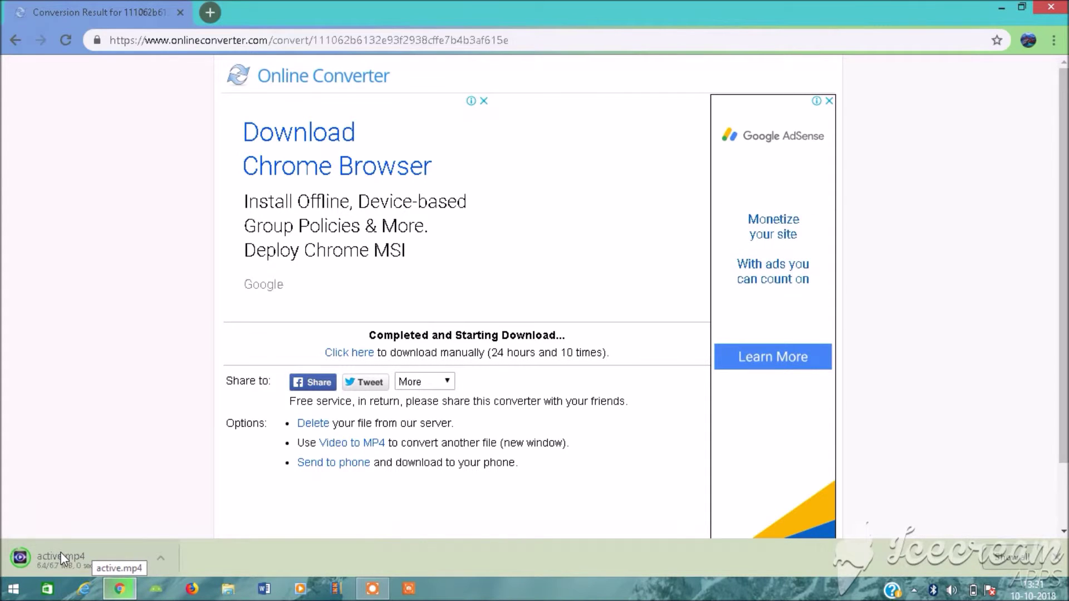
Open active.mp4 from Chrome's download bar in Power Media Player.
left_click(63, 557)
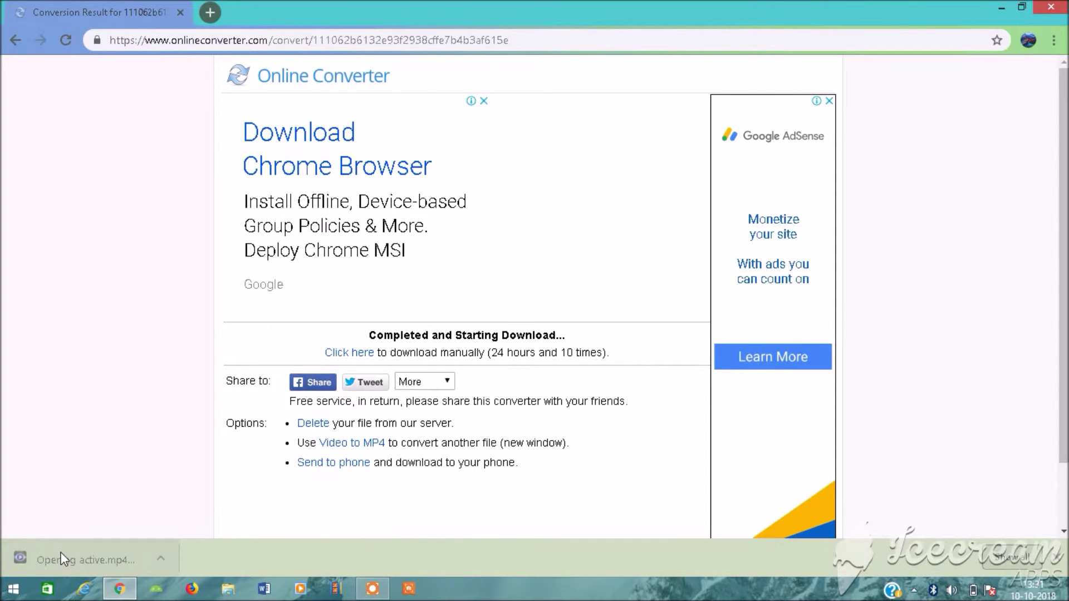